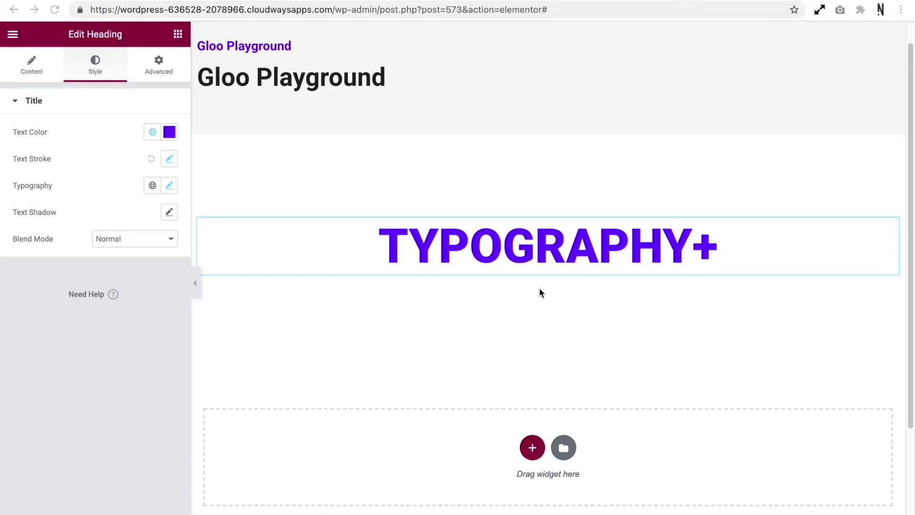
# Give the TYPOGRAPHY+ heading a #07FFF5 cyan text stroke, 5 px thick.
pyautogui.click(741, 248)
pyautogui.click(170, 160)
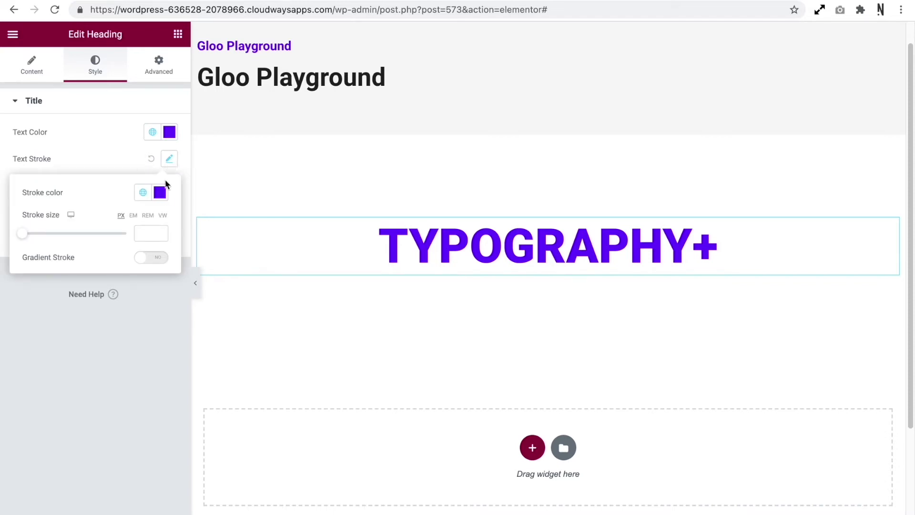
pyautogui.click(160, 192)
pyautogui.click(165, 356)
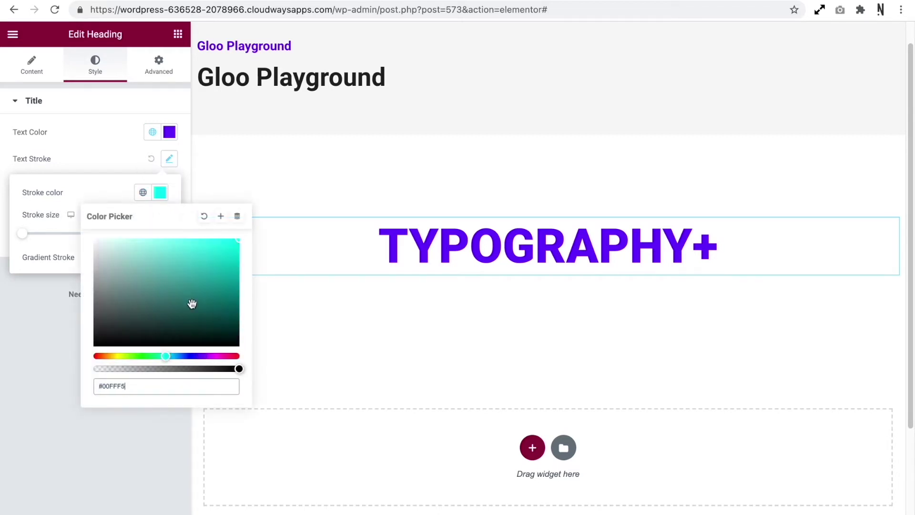
pyautogui.click(236, 239)
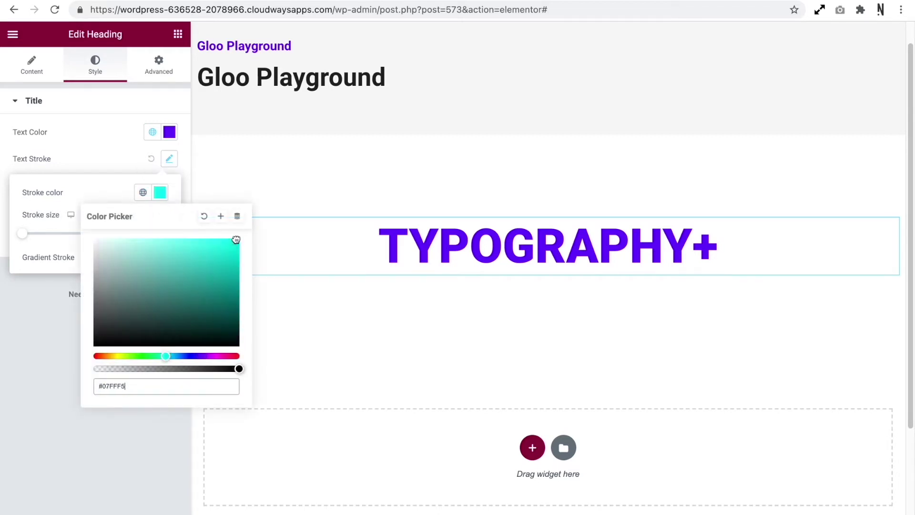
pyautogui.click(114, 190)
pyautogui.click(141, 231)
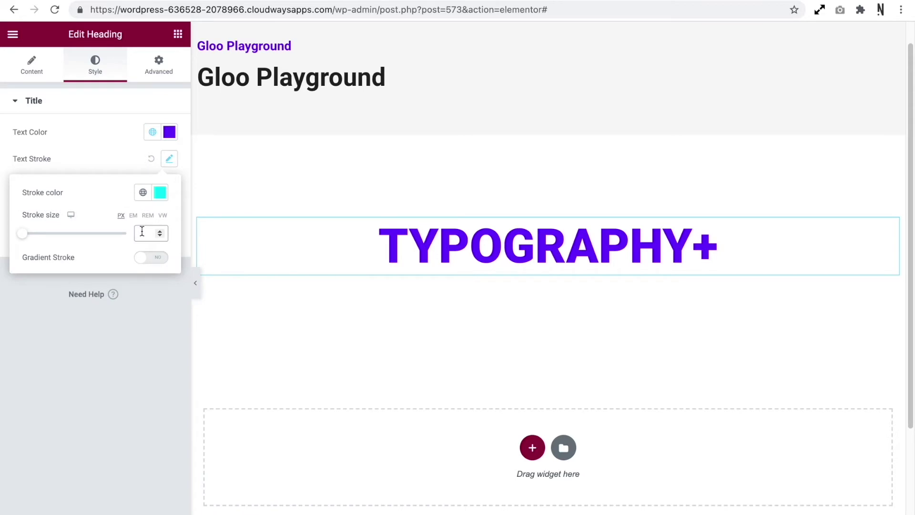
pyautogui.write('5')
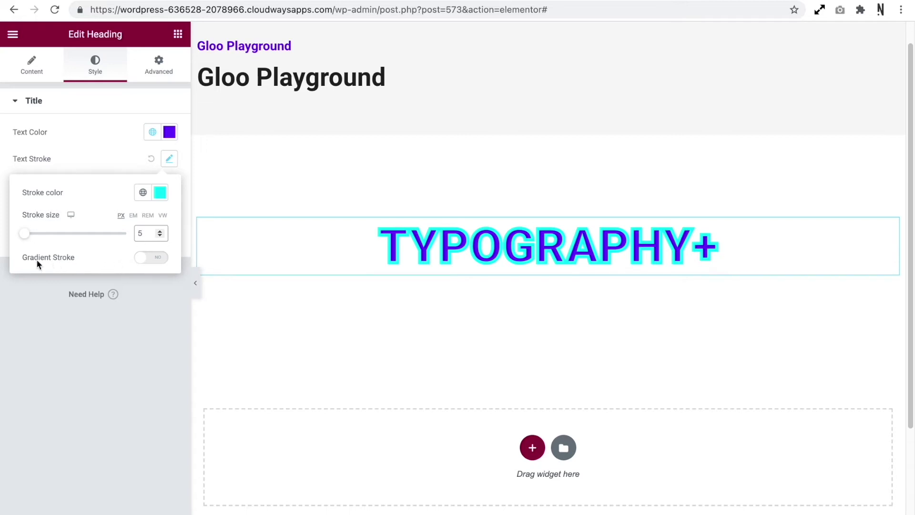
# Turn on Gradient Stroke and raise the stroke size to 8.
pyautogui.click(151, 258)
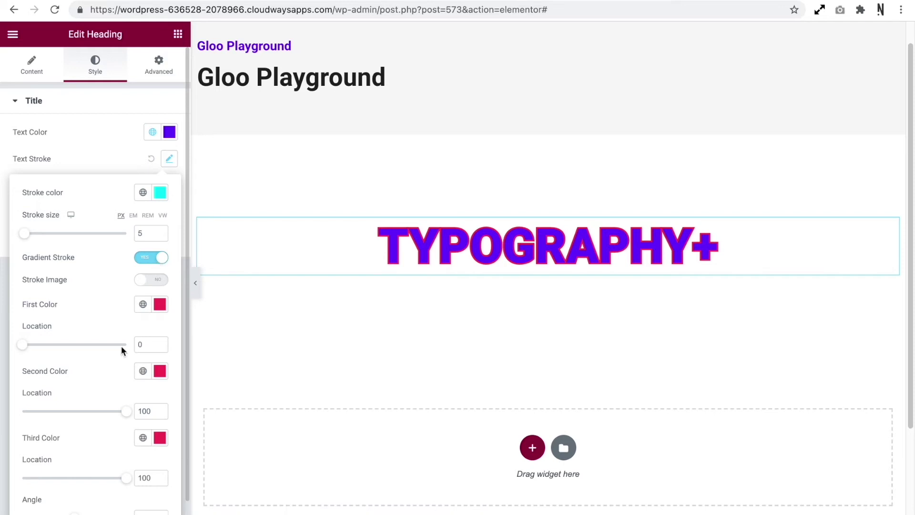
pyautogui.scroll(-1, 121, 345)
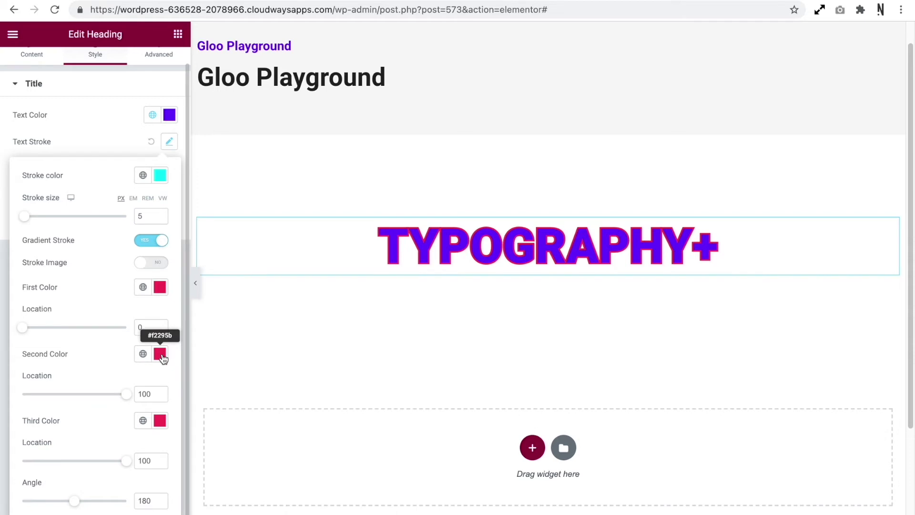
pyautogui.click(160, 215)
pyautogui.click(161, 215)
pyautogui.click(161, 214)
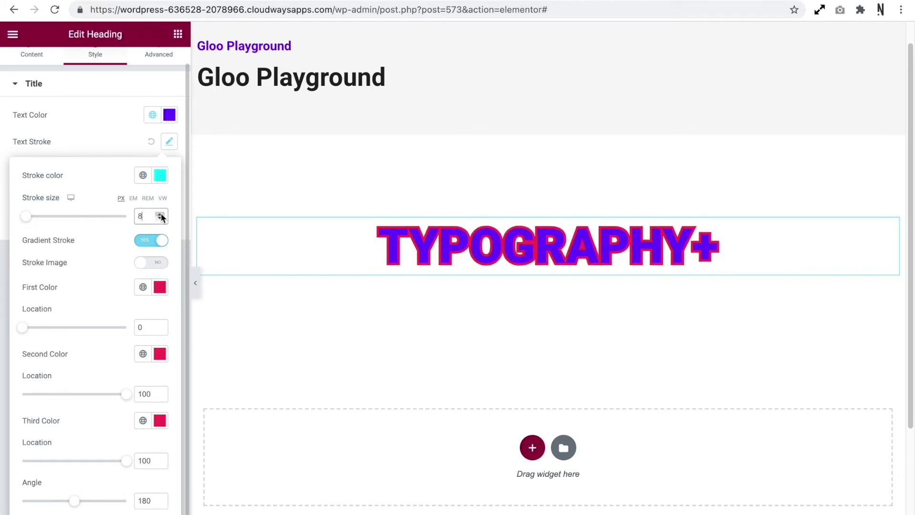
# Set gradient Second Color #FEFF00, Third Color #00E1FF, and Second Color Location 50.
pyautogui.click(160, 353)
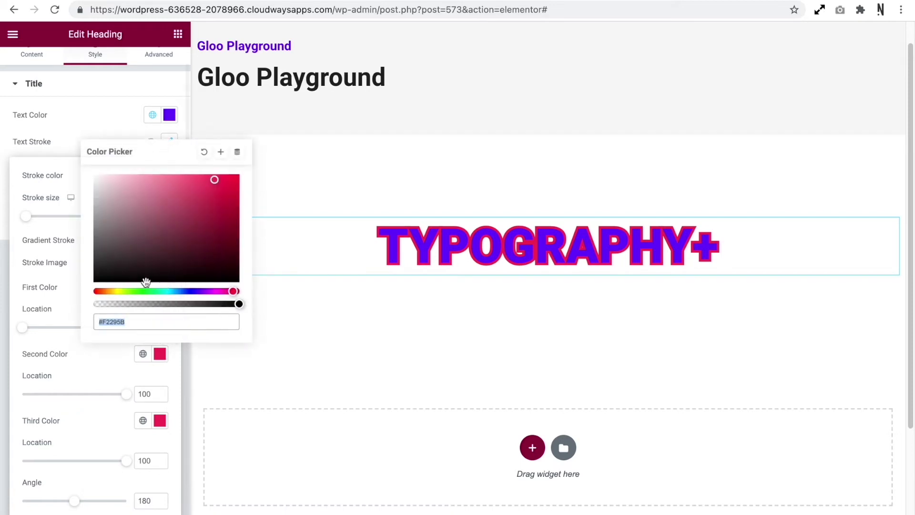
pyautogui.click(117, 291)
pyautogui.moveTo(190, 241); pyautogui.dragTo(245, 167)
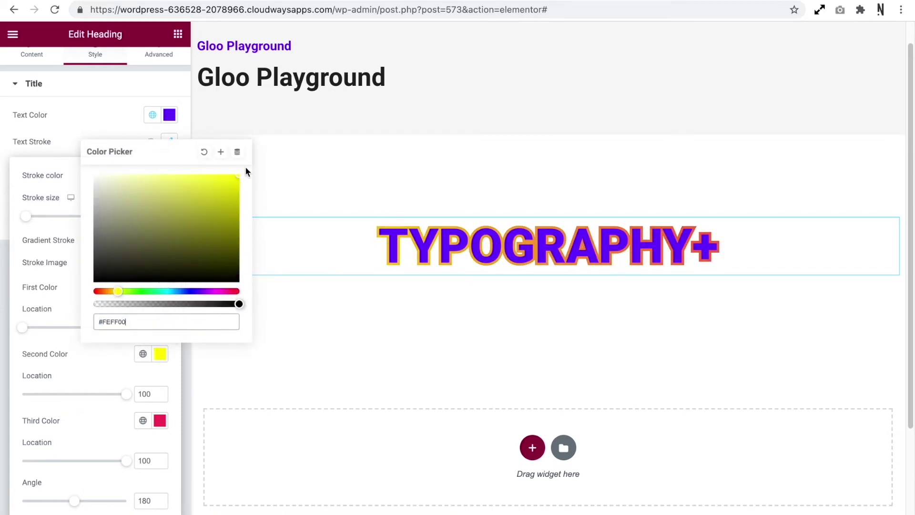
pyautogui.click(160, 420)
pyautogui.click(169, 357)
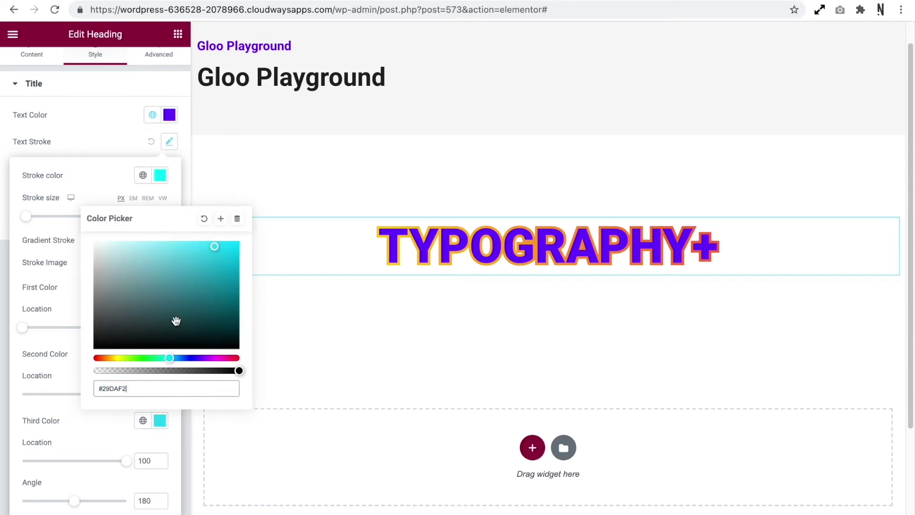
pyautogui.moveTo(227, 246); pyautogui.dragTo(241, 235)
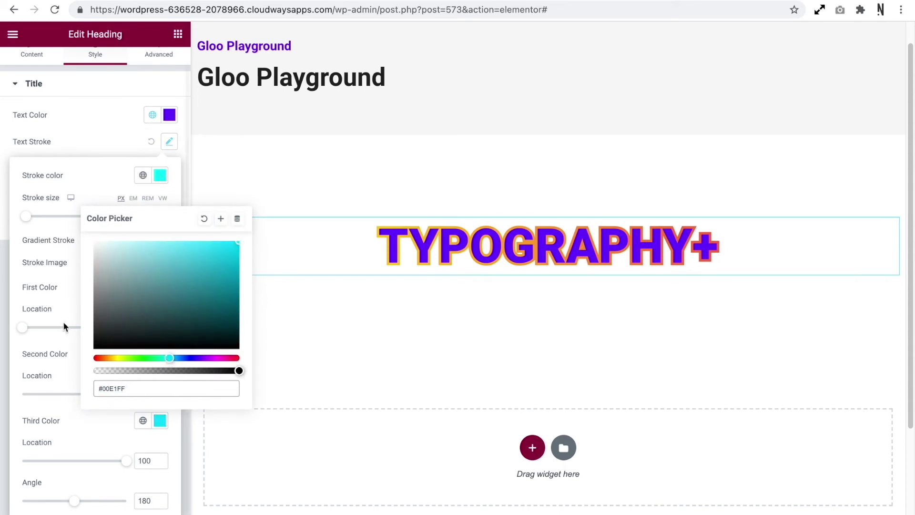
pyautogui.click(60, 302)
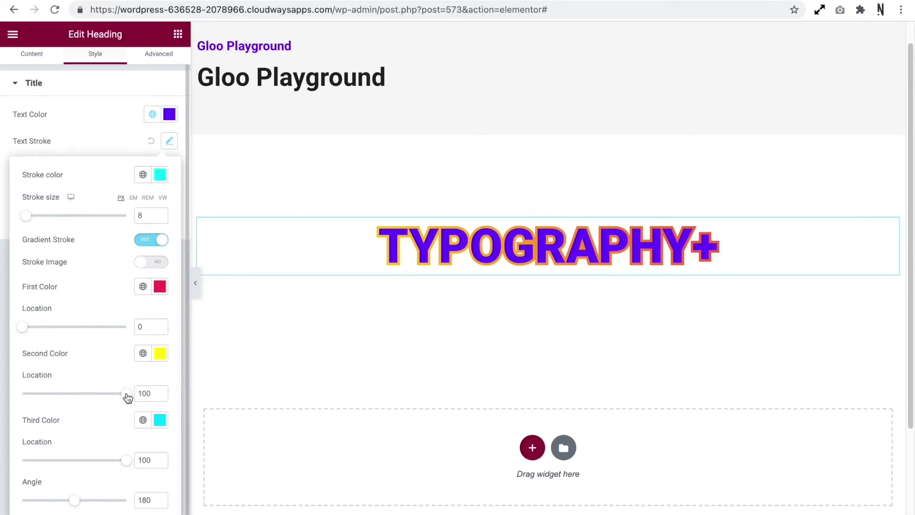
pyautogui.moveTo(127, 397)
pyautogui.mouseDown()
pyautogui.moveTo(67, 394)
pyautogui.moveTo(75, 395)
pyautogui.mouseUp()
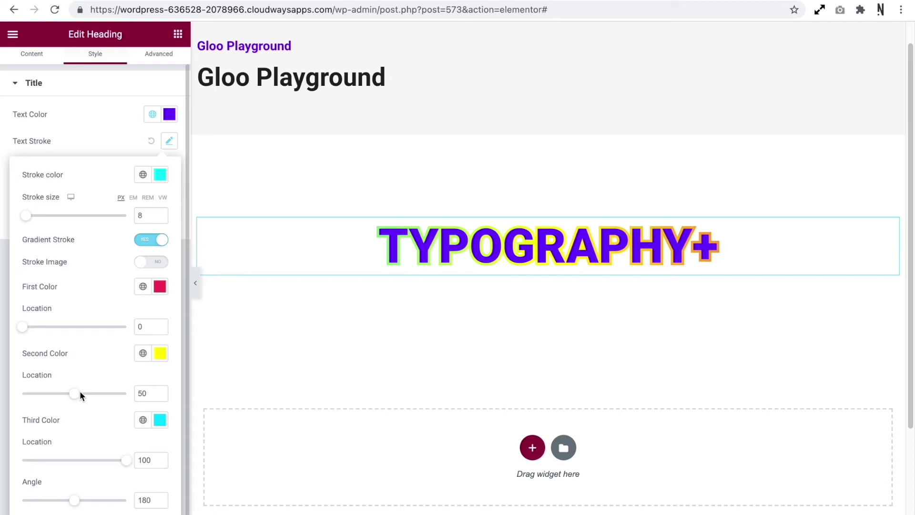
# Turn Stroke Image on and insert the office photo as the stroke background.
pyautogui.click(150, 262)
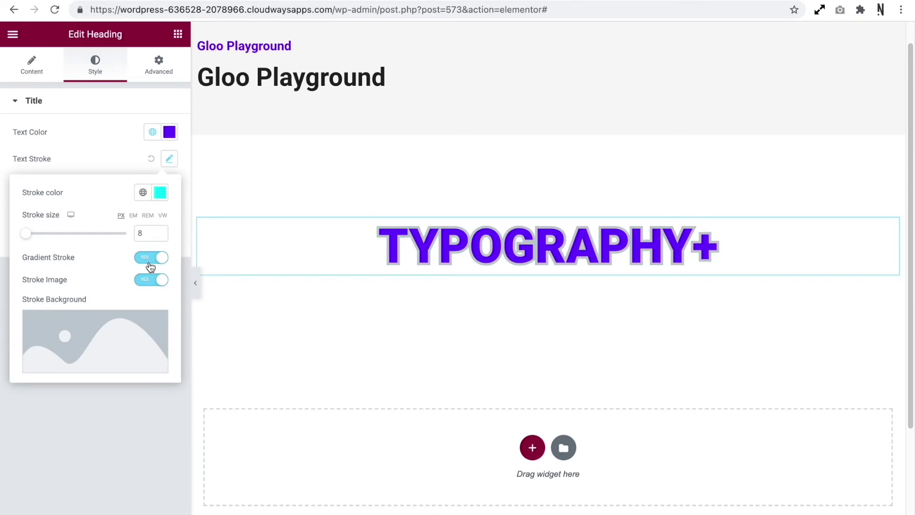
pyautogui.moveTo(111, 336)
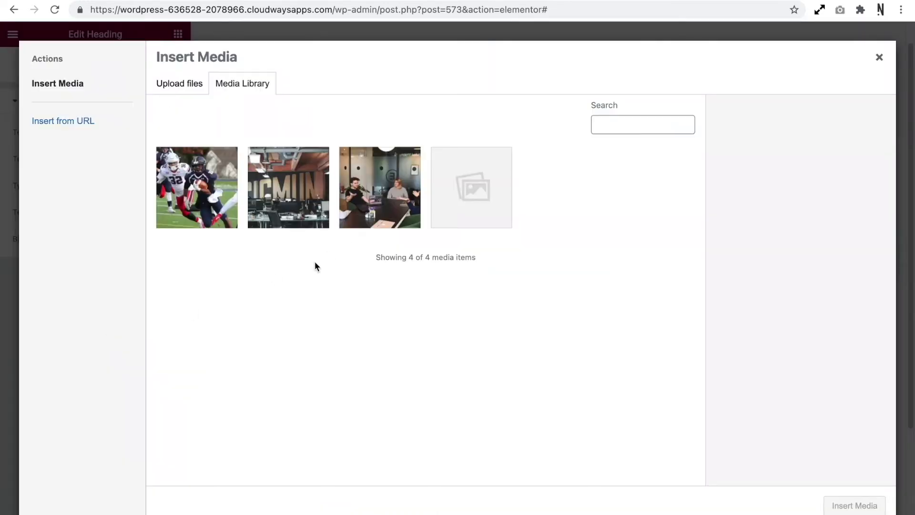
pyautogui.click(307, 203)
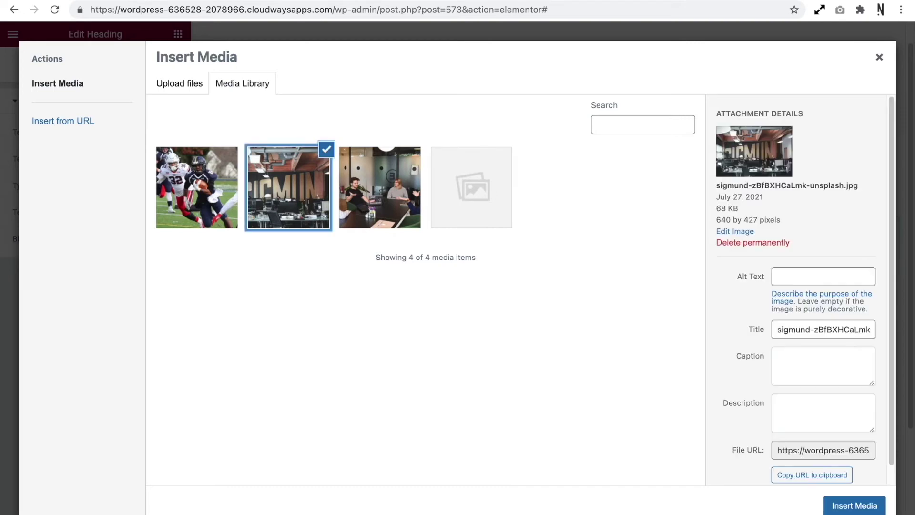
pyautogui.click(852, 504)
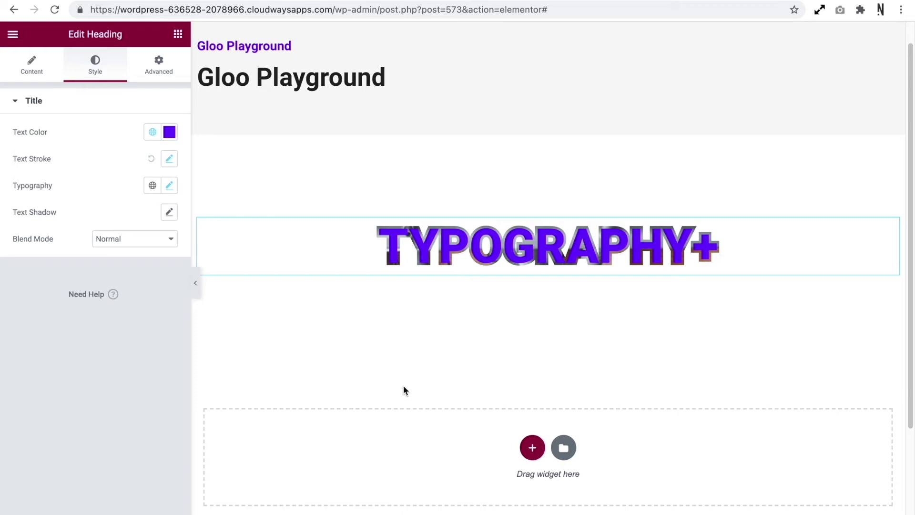
# Clear the Text Stroke size so the outline disappears.
pyautogui.click(172, 161)
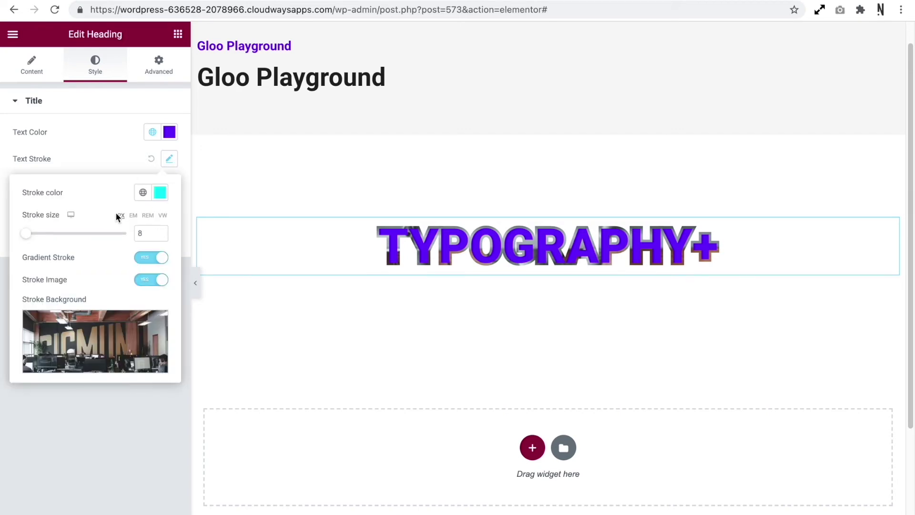
pyautogui.click(143, 233)
pyautogui.press('BackSpace')
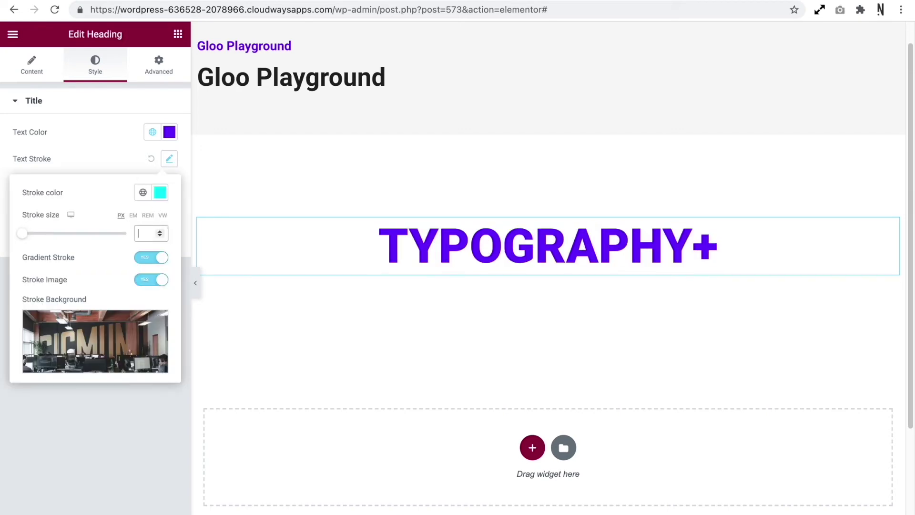
# Give the heading a classic Advanced background using the office photo.
pyautogui.click(161, 69)
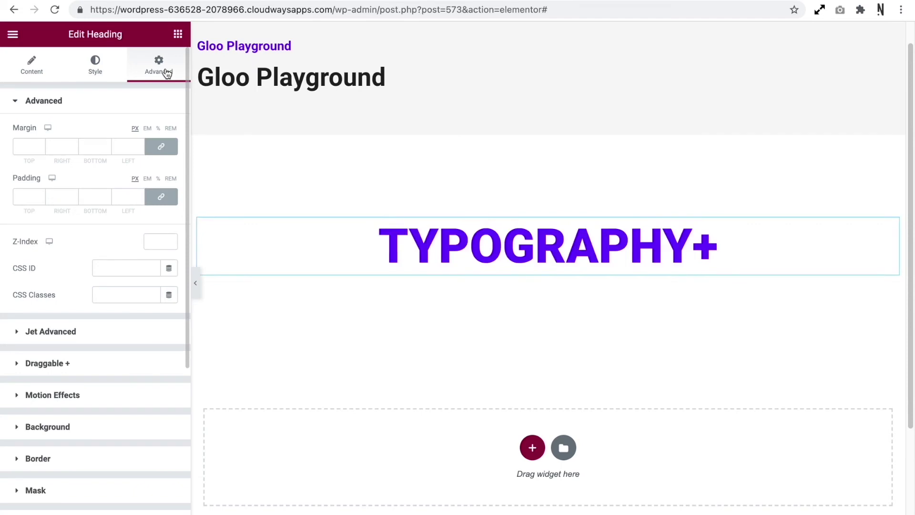
pyautogui.click(140, 429)
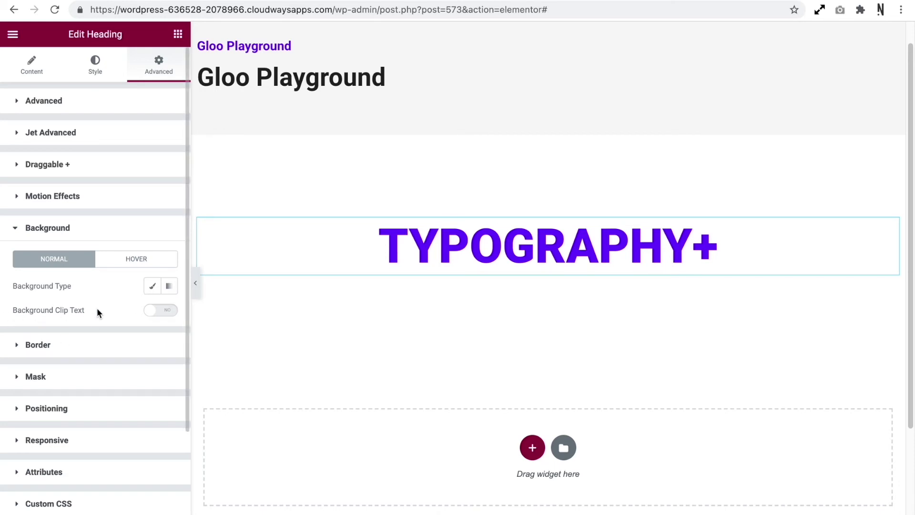
pyautogui.click(154, 287)
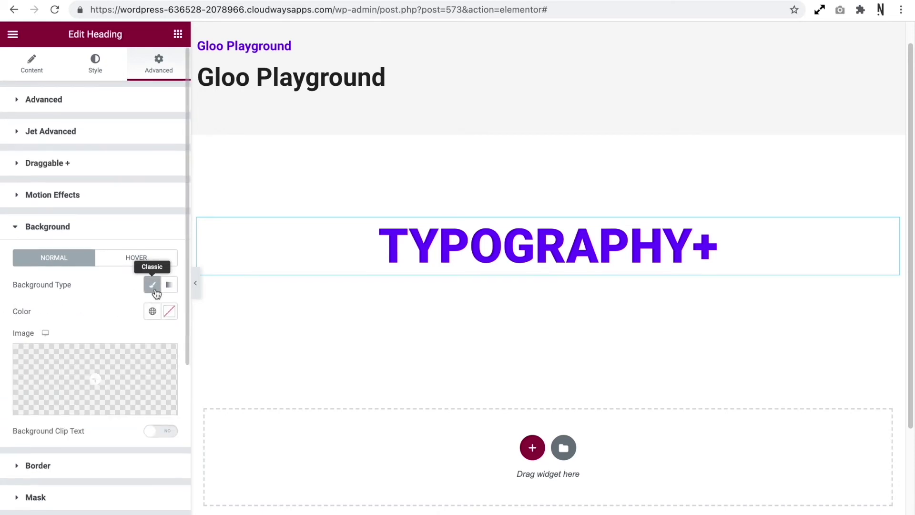
pyautogui.click(132, 363)
pyautogui.click(307, 207)
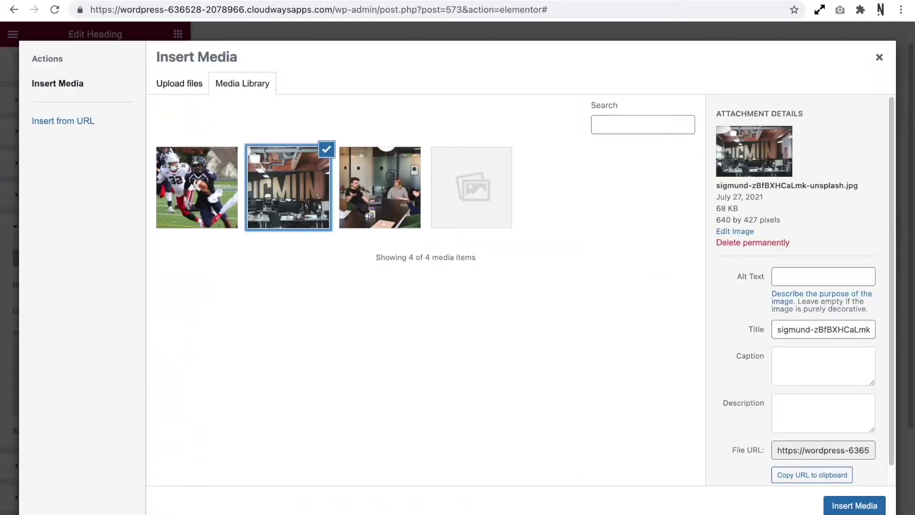
pyautogui.click(854, 505)
# Set the background position Center Center, attachment Fixed, and repeat No-repeat.
pyautogui.scroll(-3, 119, 388)
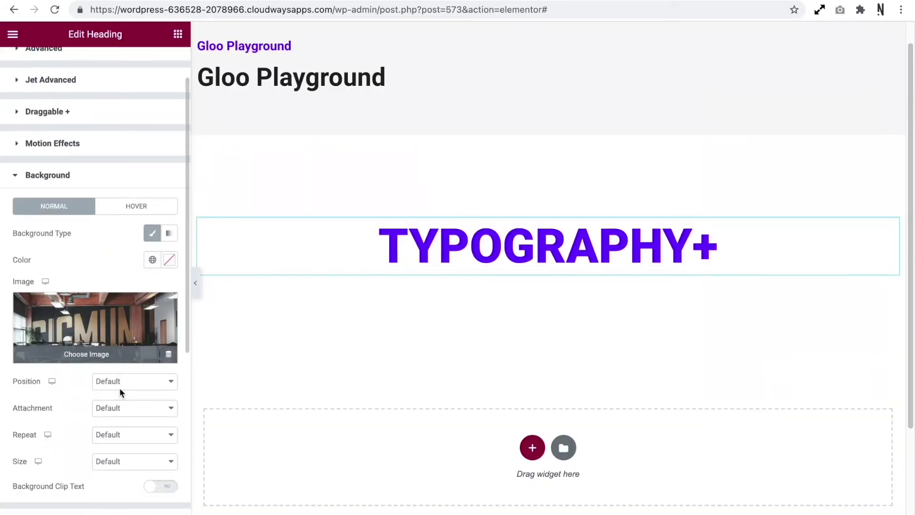
pyautogui.click(163, 353)
pyautogui.click(150, 366)
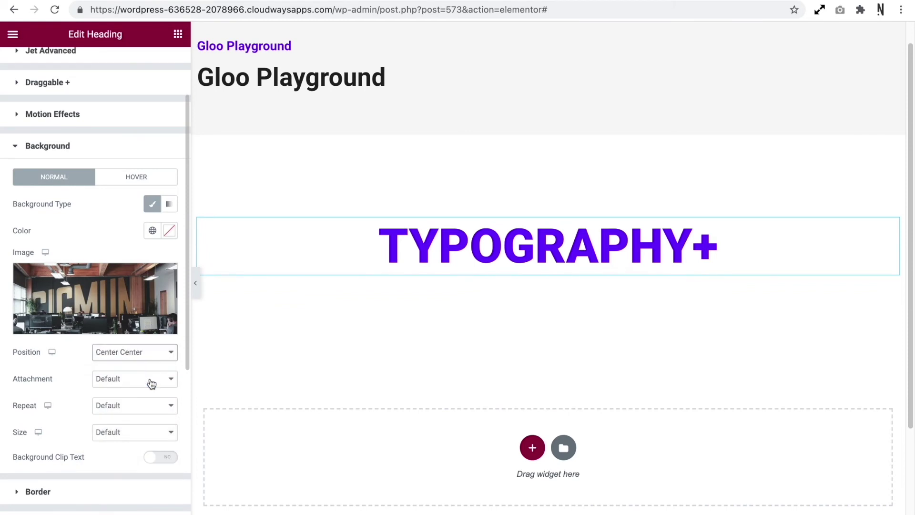
pyautogui.click(151, 380)
pyautogui.click(143, 406)
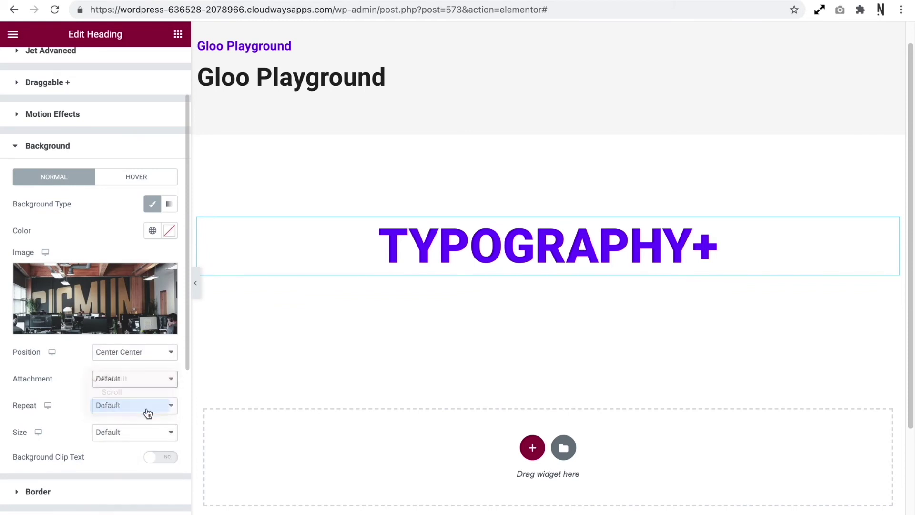
pyautogui.click(146, 424)
pyautogui.click(142, 441)
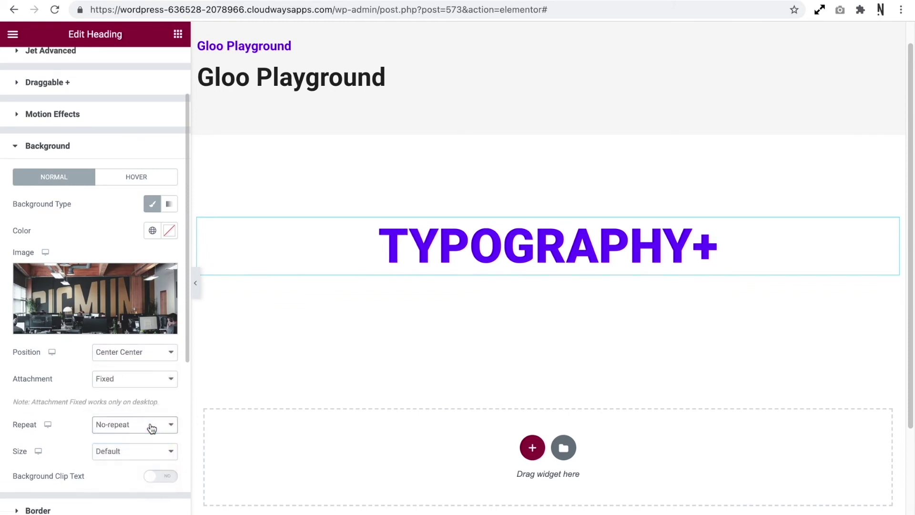
# Set the background size to Cover and turn on Background Clip Text.
pyautogui.scroll(-1, 150, 424)
pyautogui.click(150, 418)
pyautogui.click(138, 449)
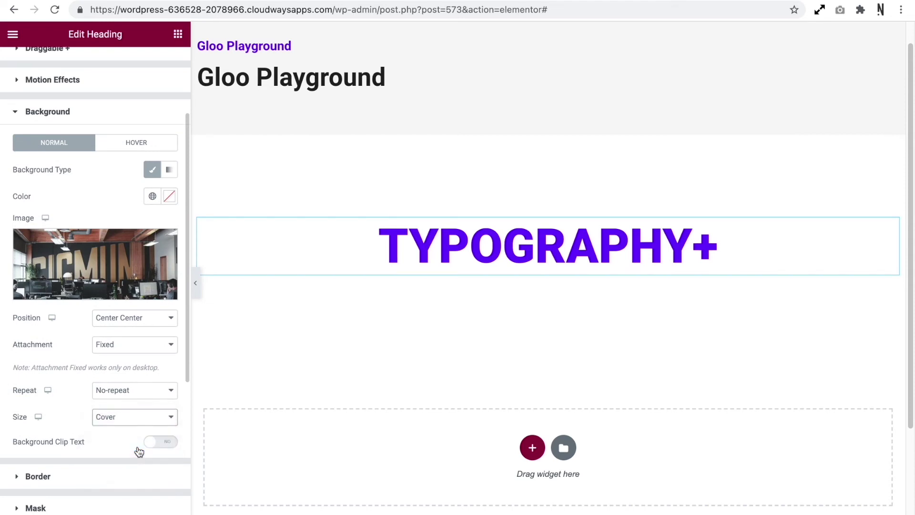
pyautogui.scroll(-2, 143, 394)
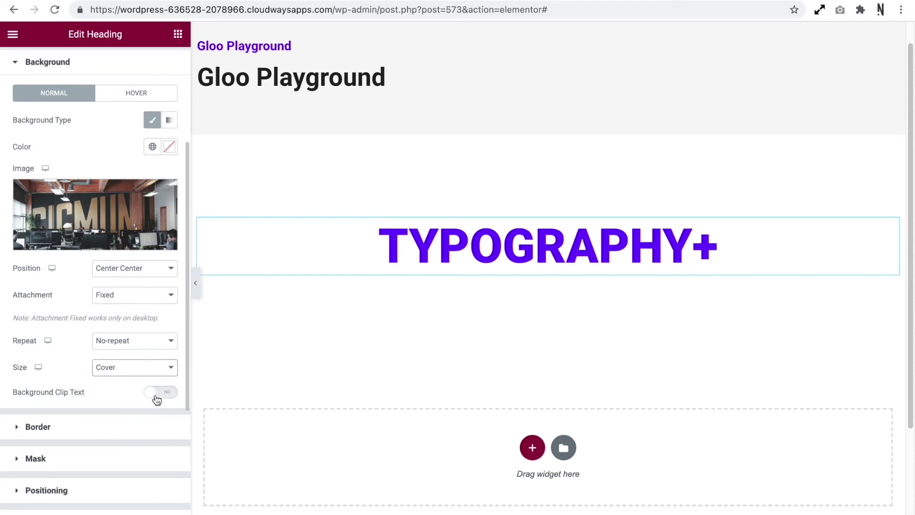
pyautogui.click(157, 392)
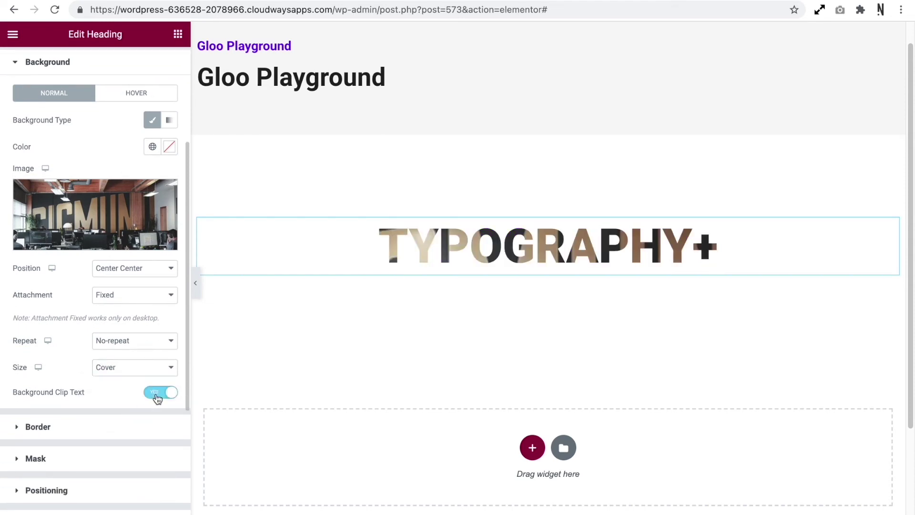
# Scroll the canvas up and down to check the clipped-image effect.
pyautogui.scroll(-2, 340, 320)
pyautogui.scroll(3, 340, 320)
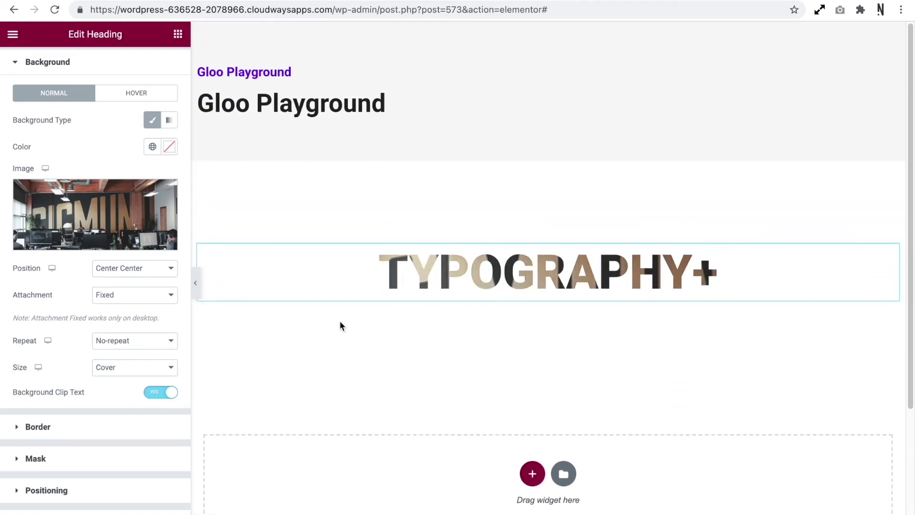
pyautogui.scroll(-1, 339, 320)
pyautogui.scroll(-1, 340, 322)
pyautogui.scroll(2, 340, 322)
pyautogui.scroll(-2, 340, 322)
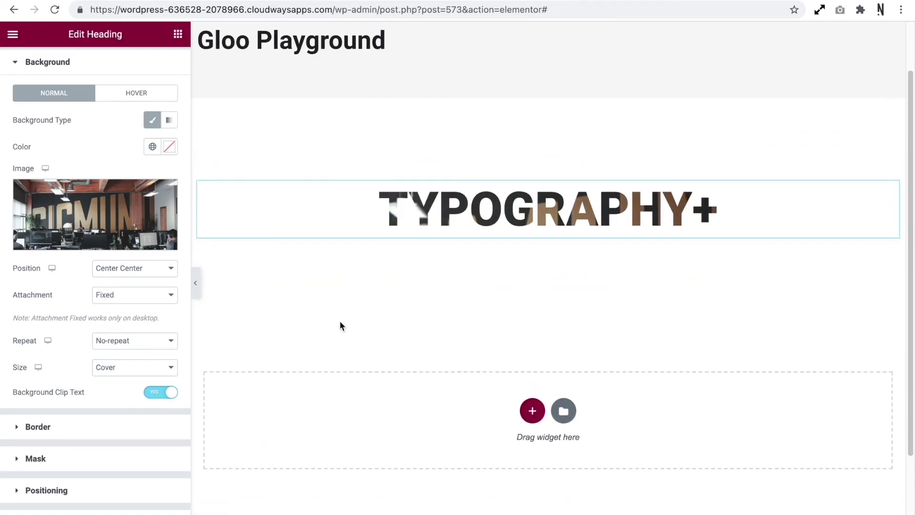
pyautogui.scroll(2, 340, 322)
pyautogui.scroll(1, 341, 322)
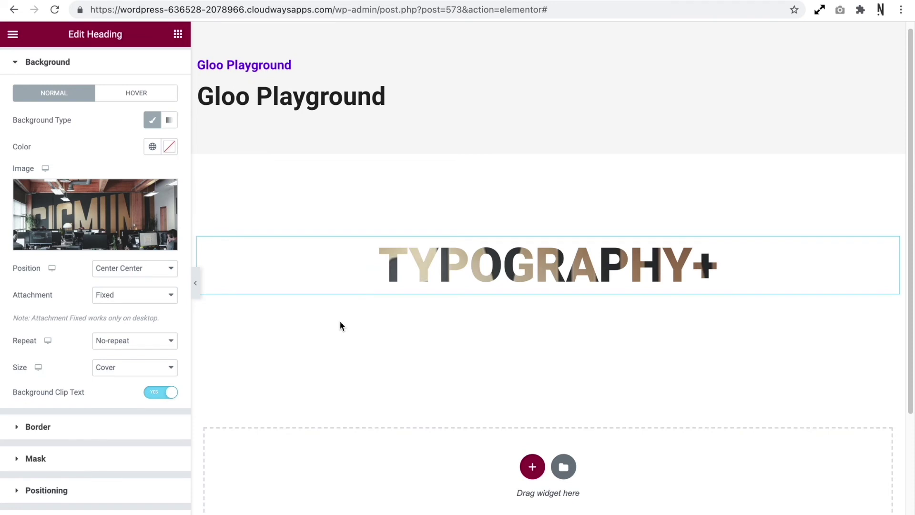
# Change the heading background attachment from Fixed to Scroll.
pyautogui.click(122, 295)
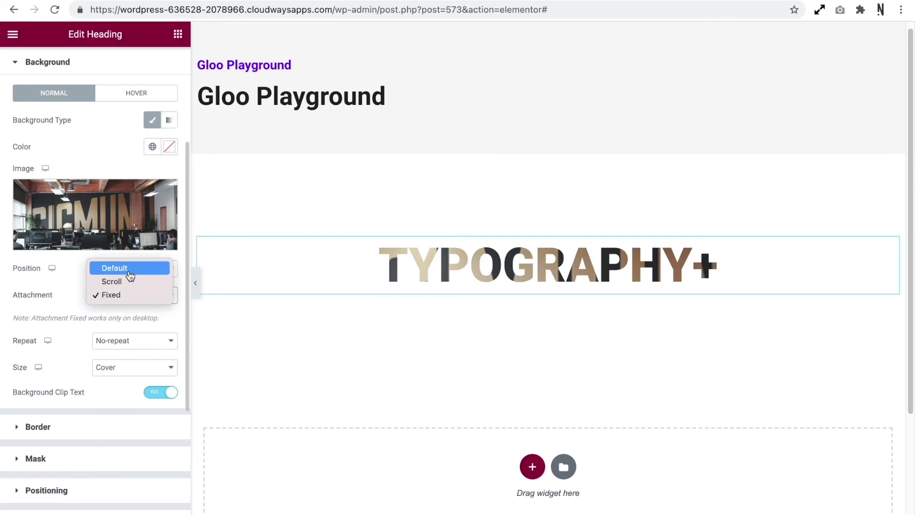
pyautogui.click(128, 276)
pyautogui.click(137, 296)
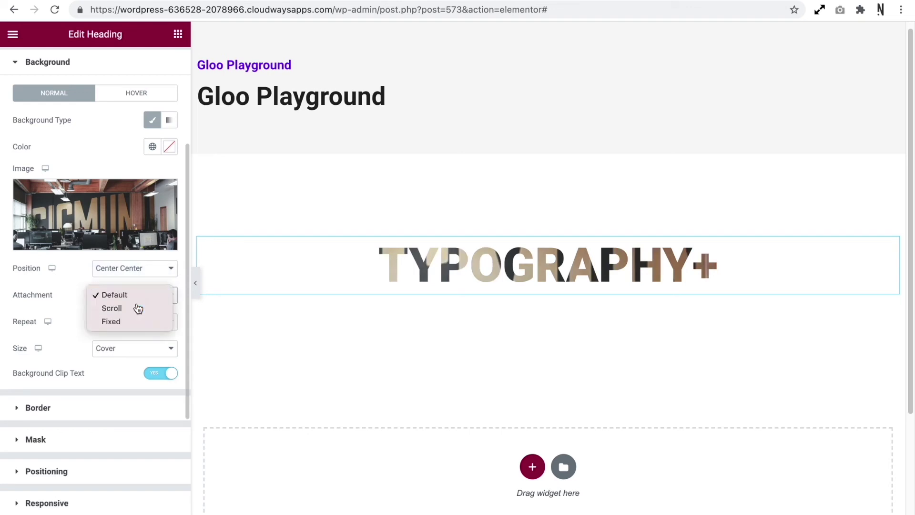
pyautogui.click(137, 308)
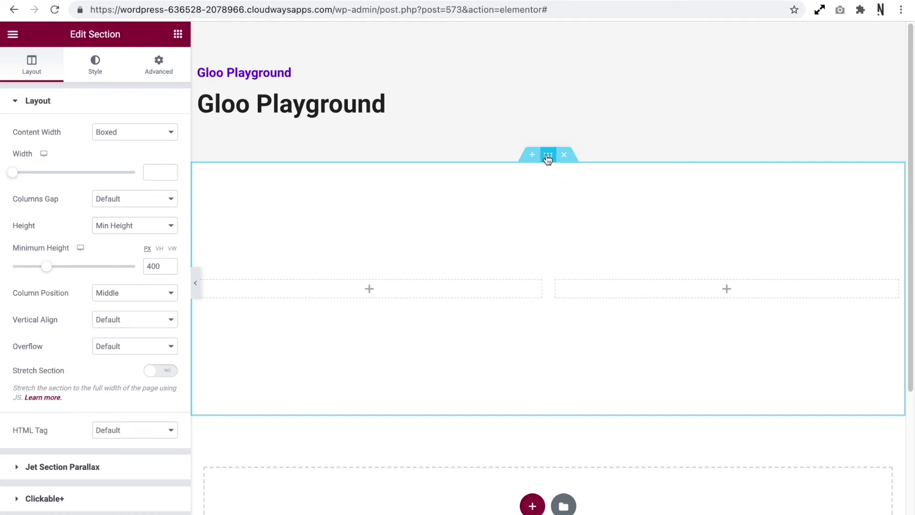
# Switch on Active Clickable for the two-column section in Clickable+.
pyautogui.scroll(-3, 81, 356)
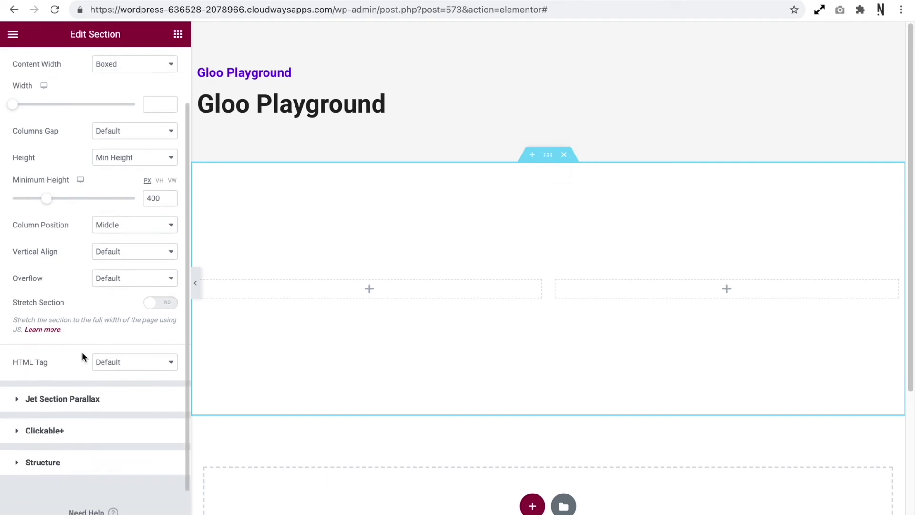
pyautogui.click(71, 432)
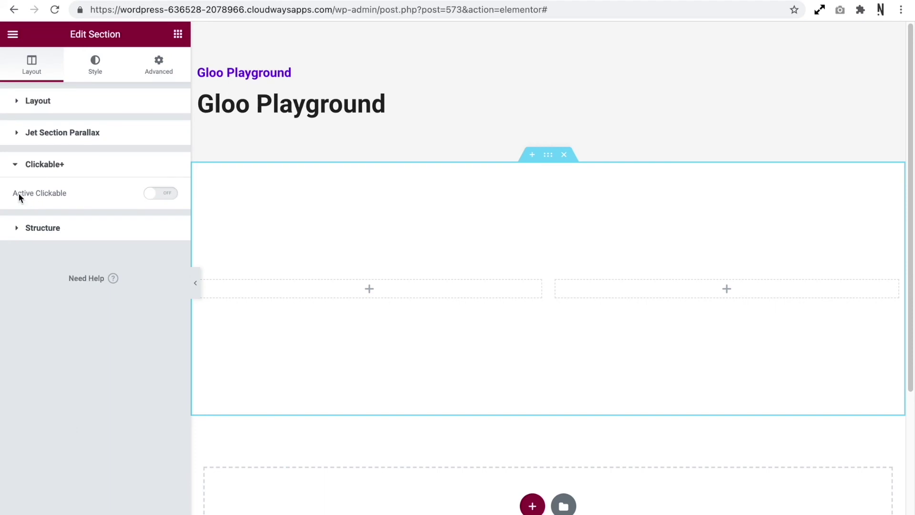
pyautogui.click(162, 197)
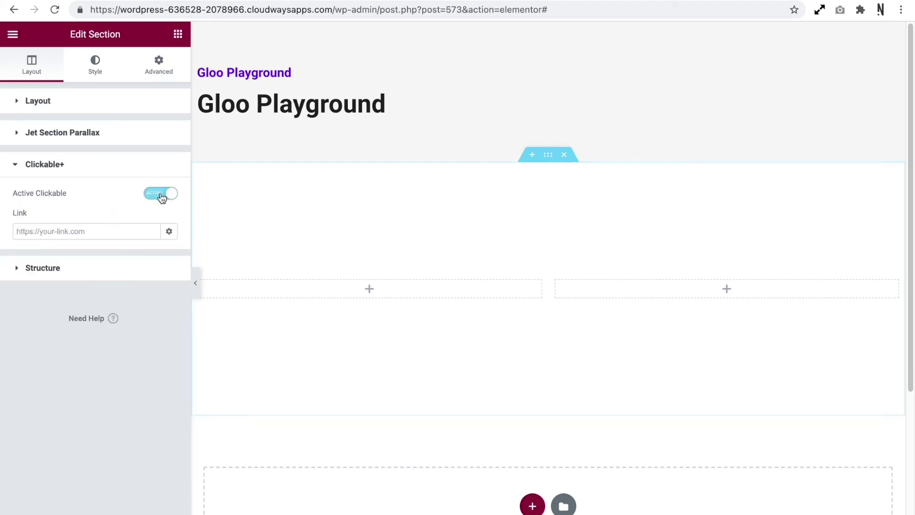
pyautogui.click(119, 233)
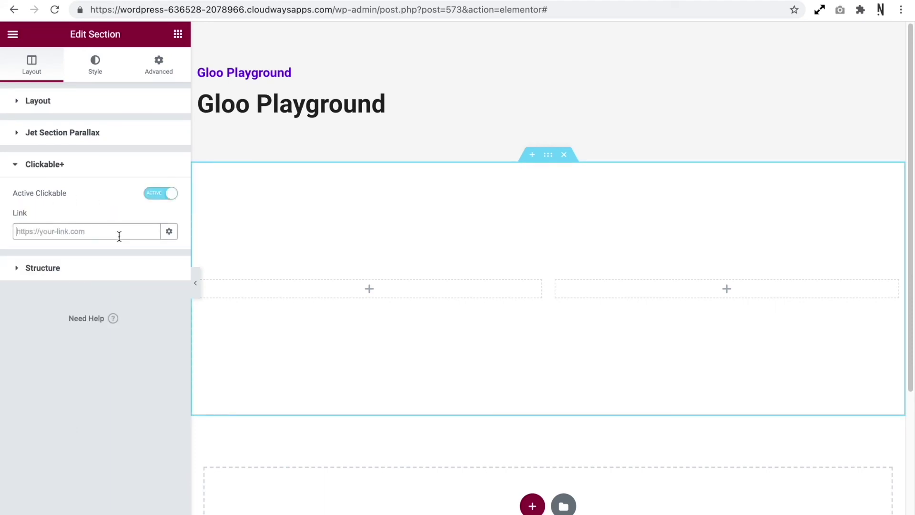
pyautogui.click(169, 232)
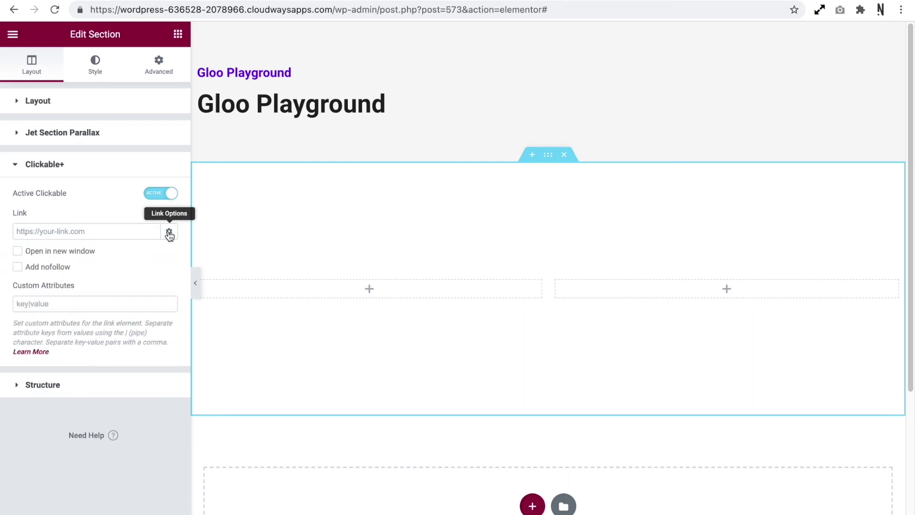
pyautogui.click(113, 232)
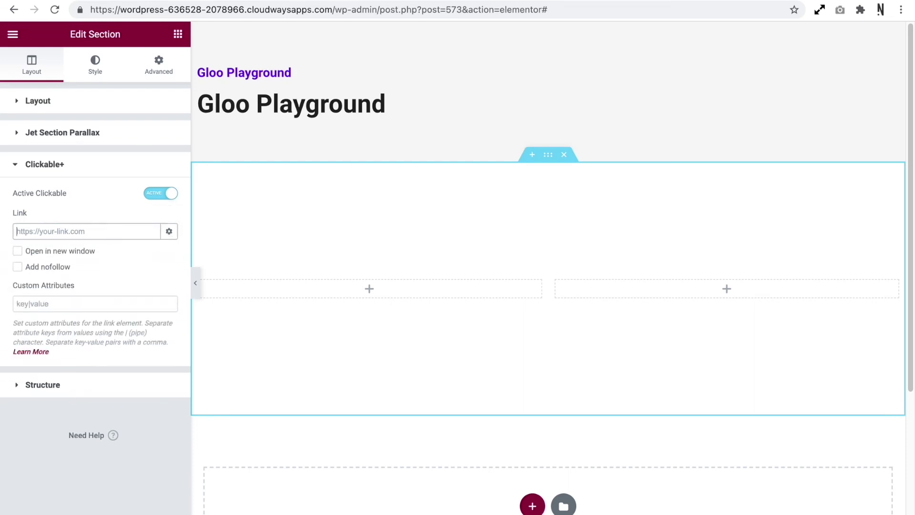
pyautogui.write('https://google')
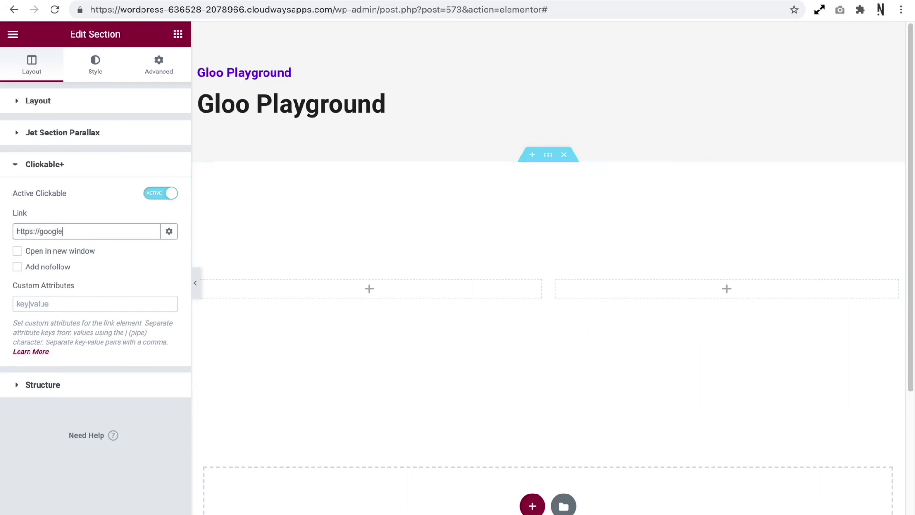
pyautogui.write('.com')
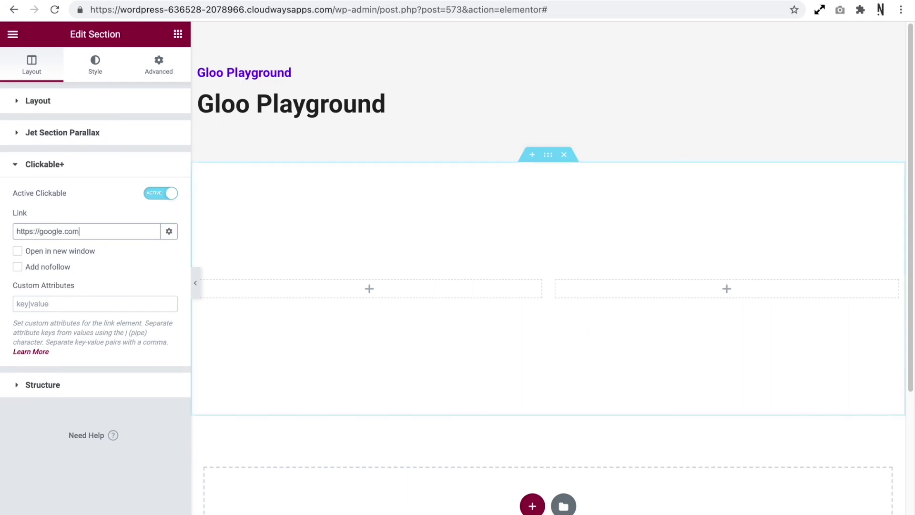
pyautogui.click(147, 407)
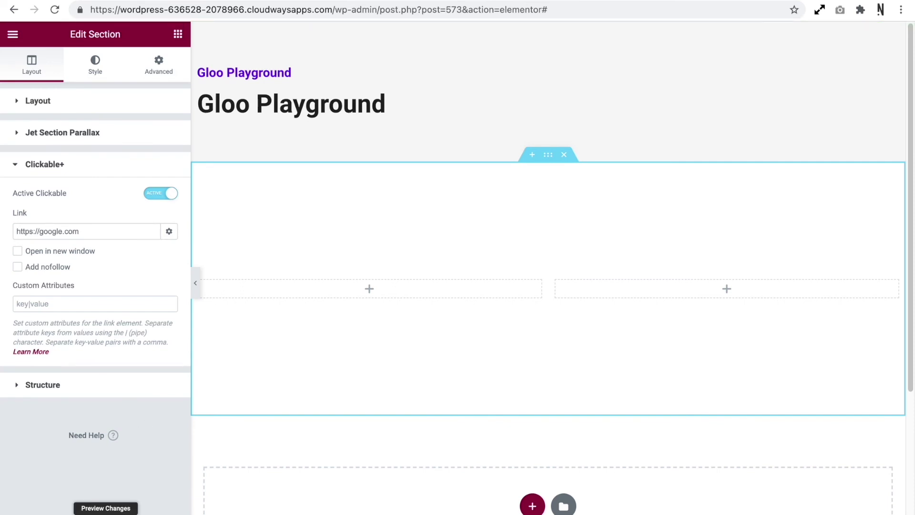
pyautogui.click(106, 509)
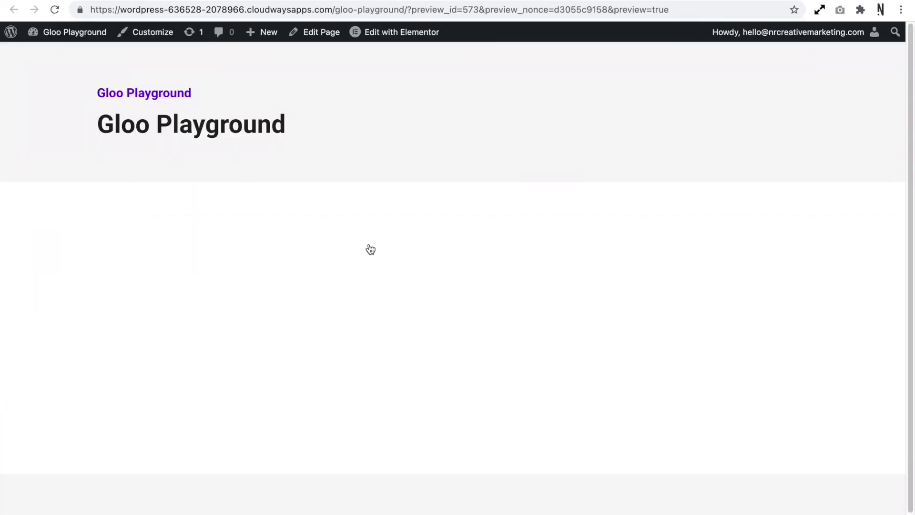
# Click the empty section in the preview to confirm it opens google.com.
pyautogui.click(271, 290)
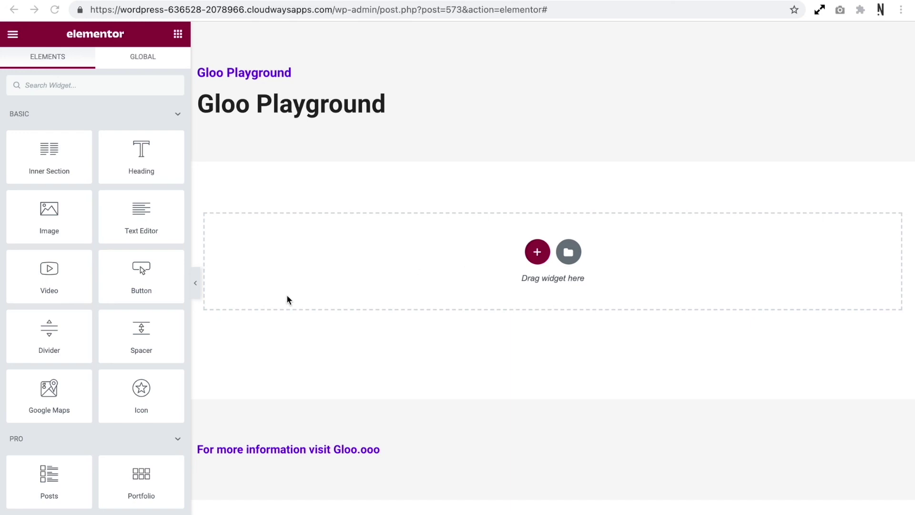
# Add a Click here Button widget to the section and enable Draggable+ Active draggable.
pyautogui.moveTo(143, 270); pyautogui.dragTo(359, 259)
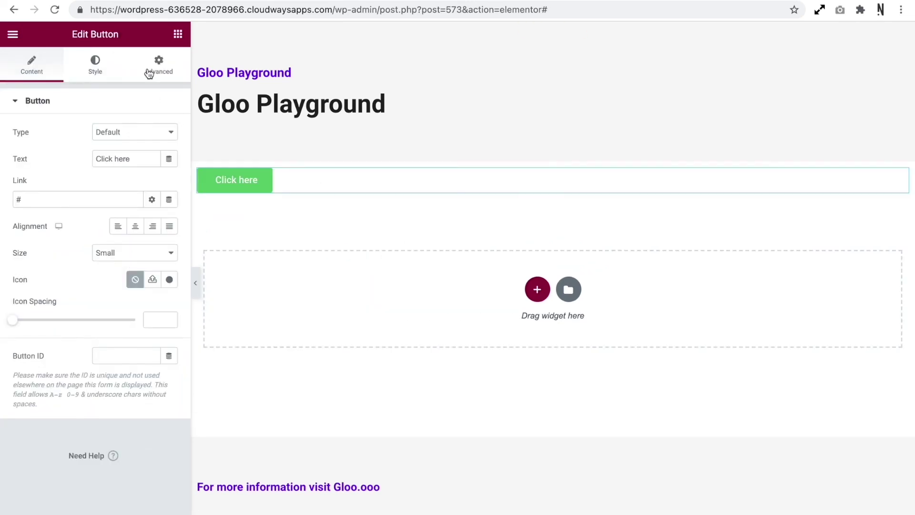
pyautogui.click(159, 67)
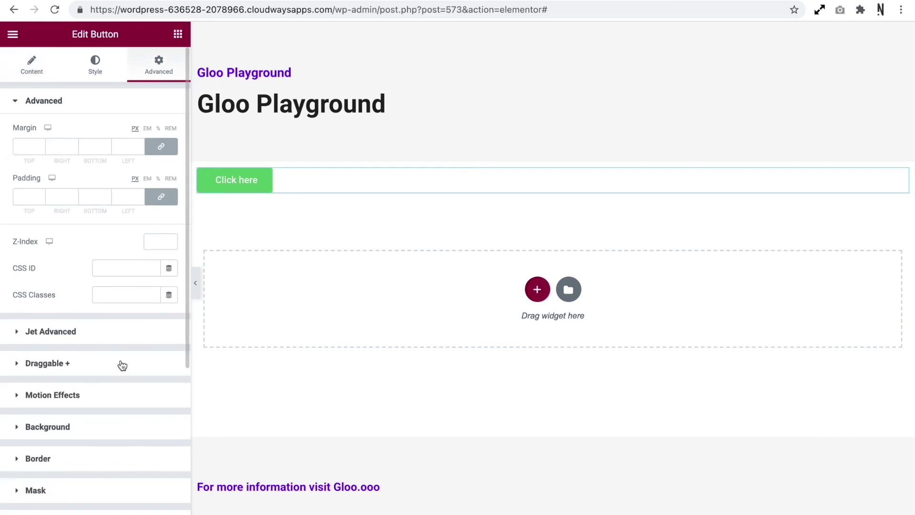
pyautogui.click(122, 365)
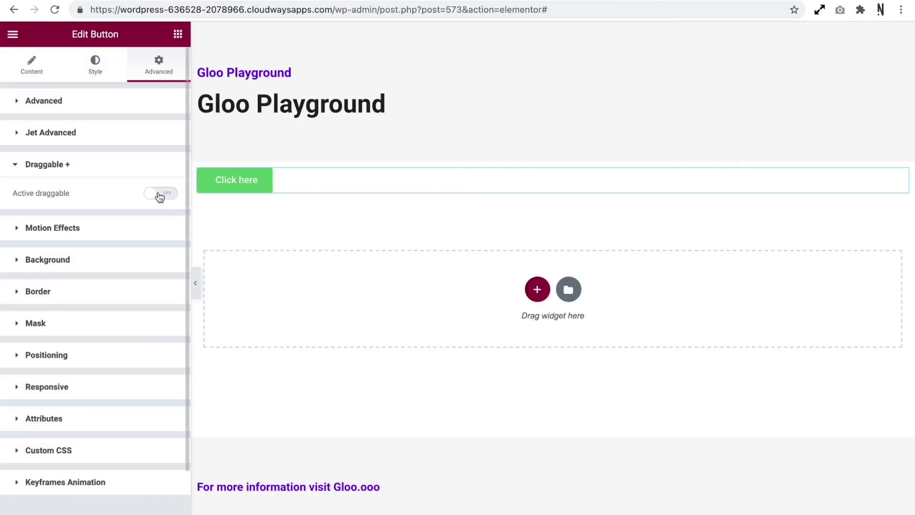
pyautogui.click(160, 194)
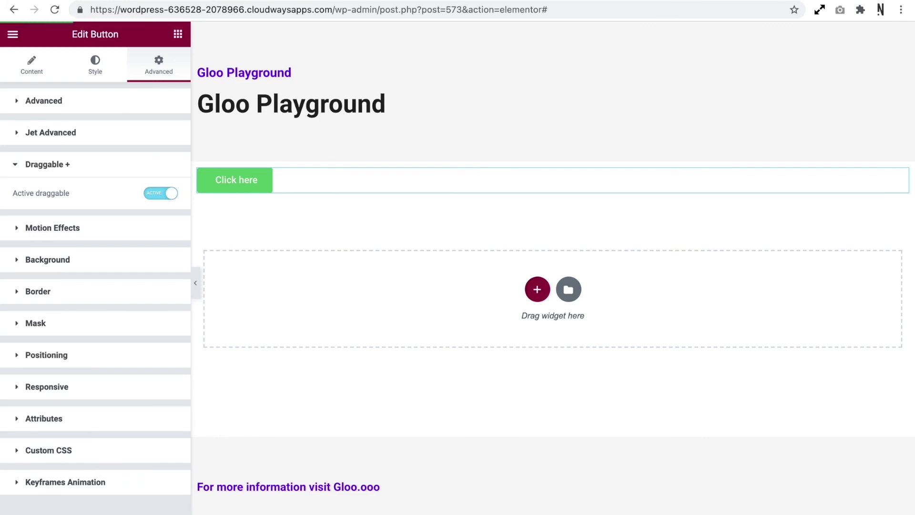